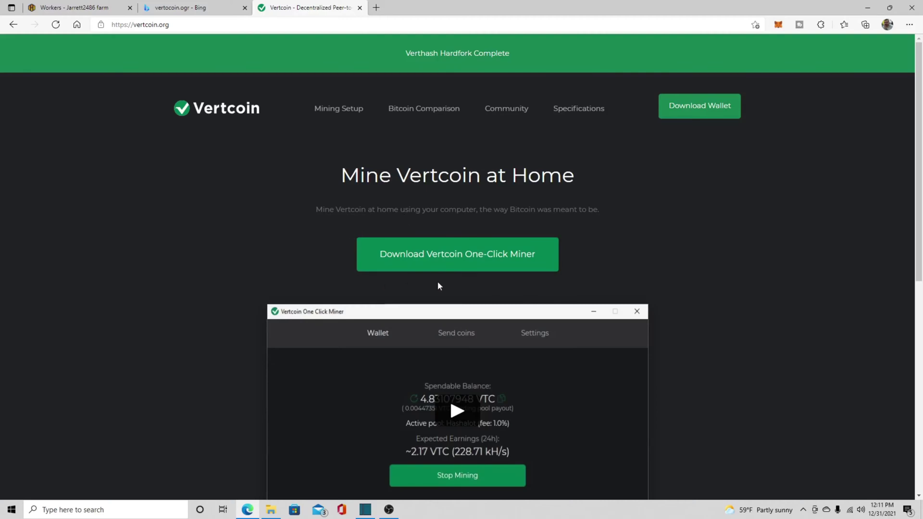
# - Go from the Vertcoin mining page to the One Click Miner 2.1-beta4 GitHub release
pyautogui.click(447, 266)
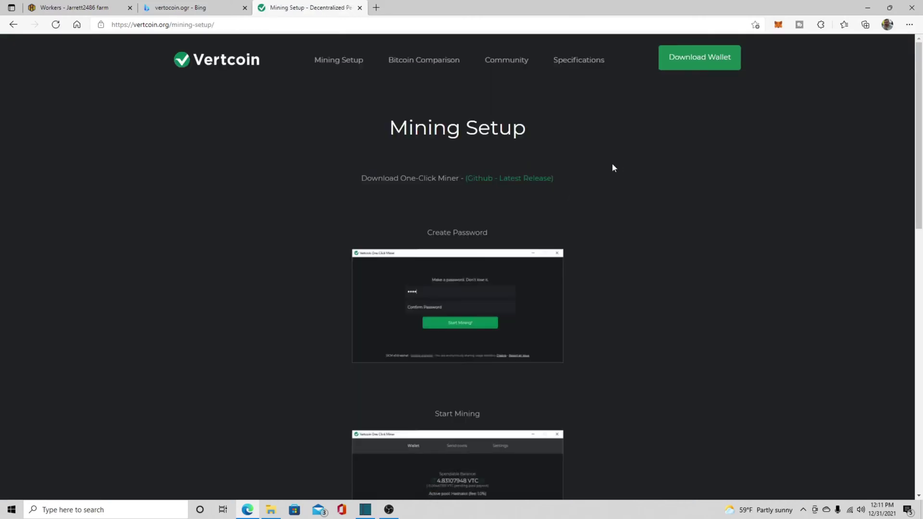
pyautogui.click(484, 182)
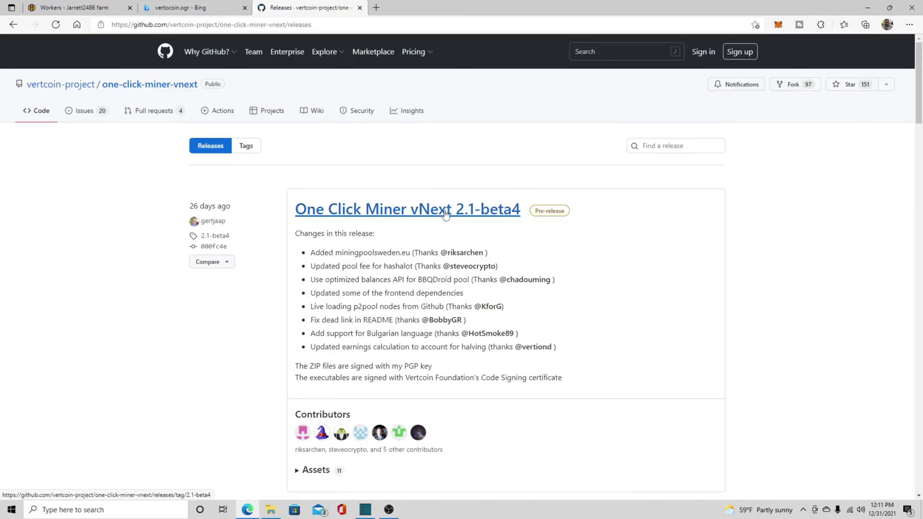
pyautogui.scroll(-4, 287, 195)
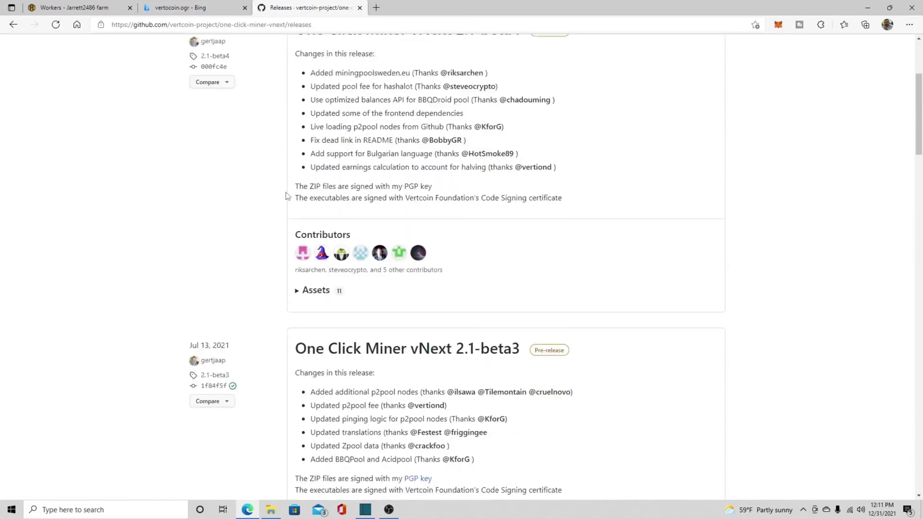
pyautogui.scroll(4, 289, 191)
pyautogui.scroll(-4, 288, 191)
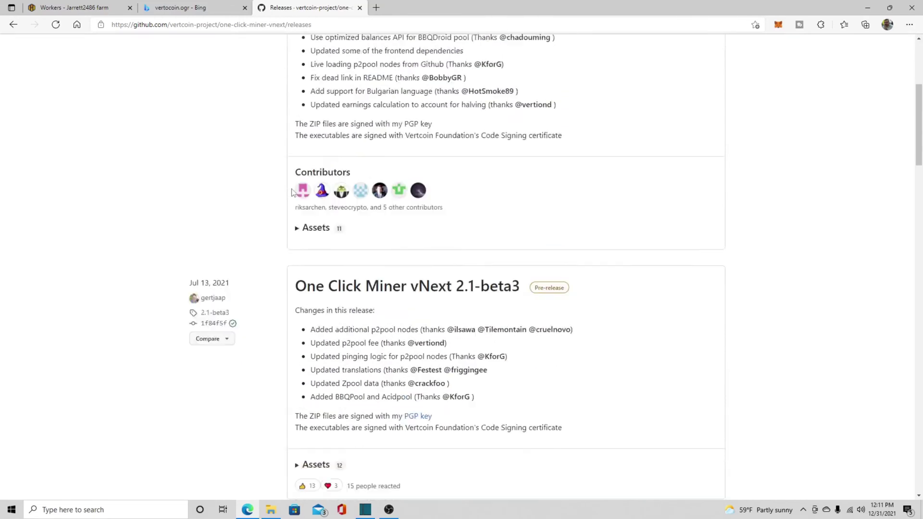
pyautogui.scroll(3, 292, 192)
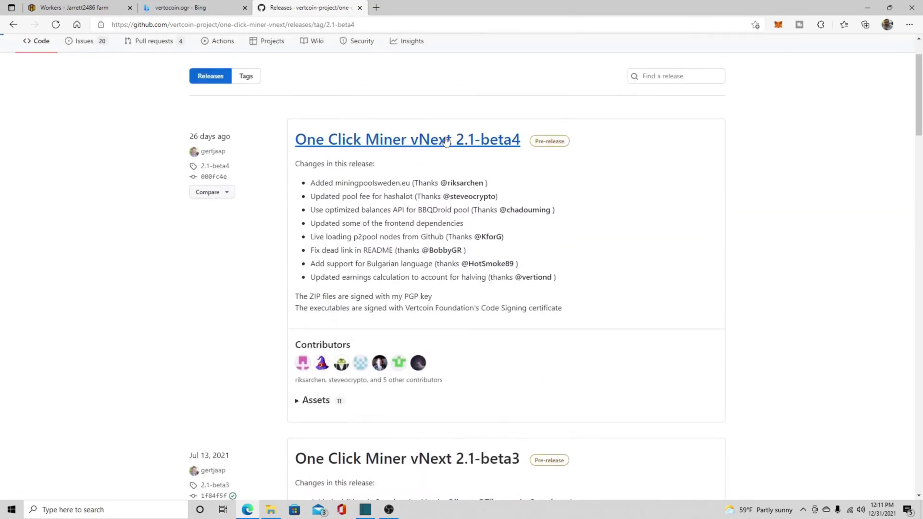
pyautogui.click(444, 163)
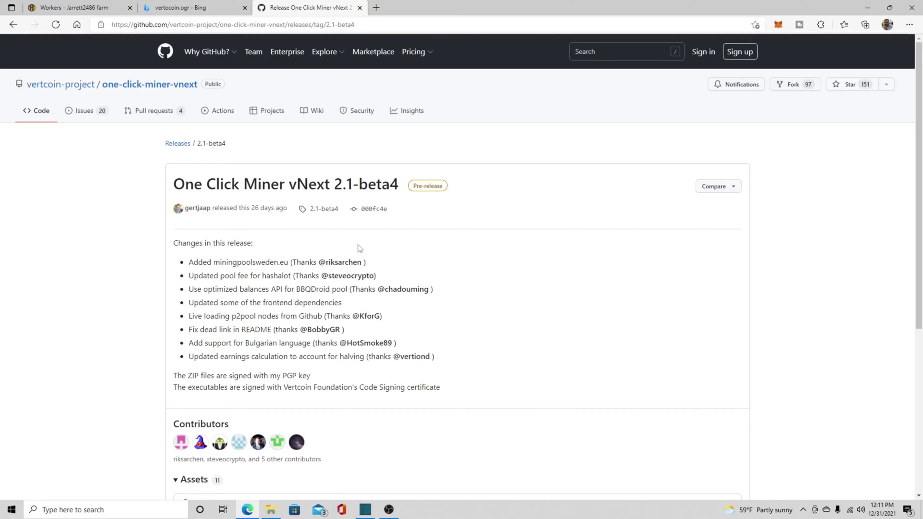
pyautogui.scroll(-4, 355, 249)
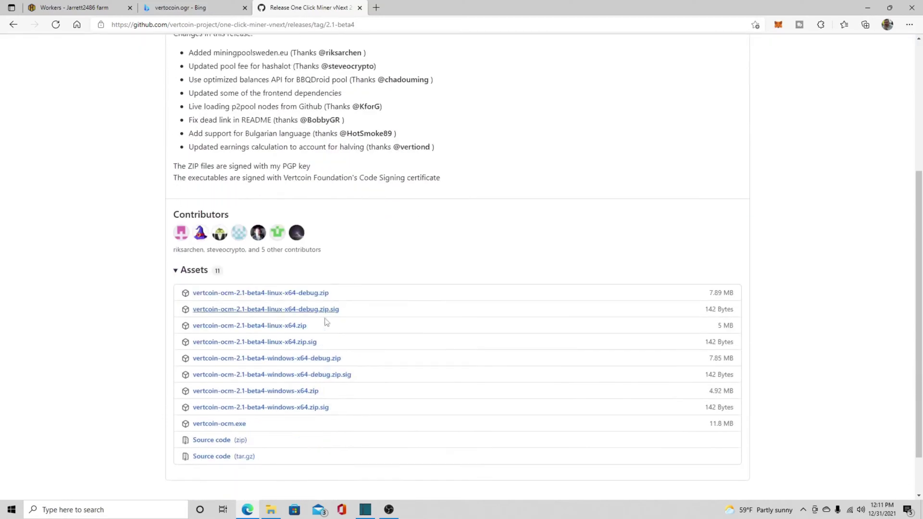
# - Download vertcoin-ocm-2.1-beta4-windows-x64.zip and show it in the Downloads folder
pyautogui.click(268, 392)
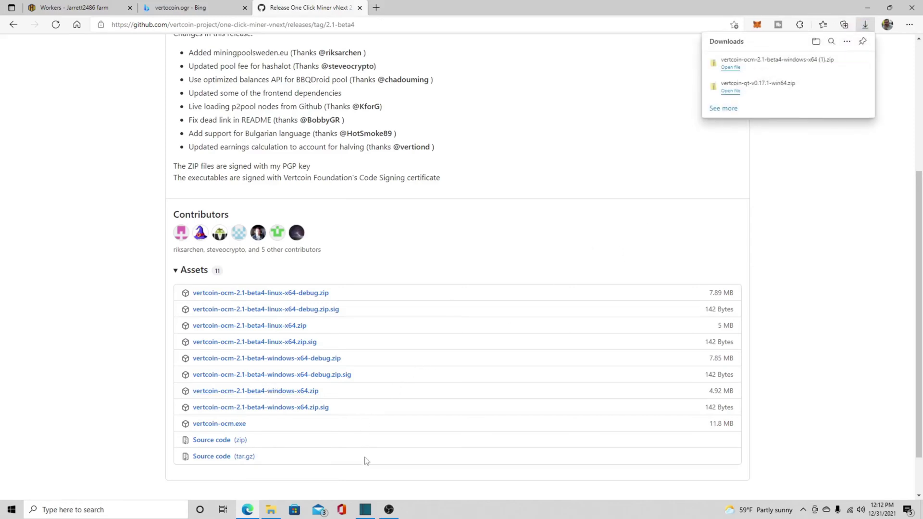
pyautogui.moveTo(366, 512)
pyautogui.click(832, 63)
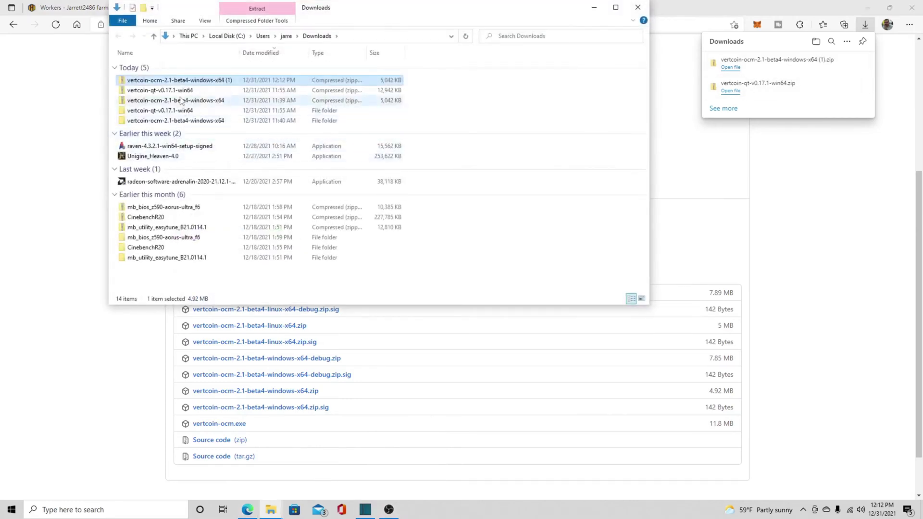
# - Extract the 2.1-beta4 zip and run vertcoin-ocm as administrator
pyautogui.rightClick(175, 81)
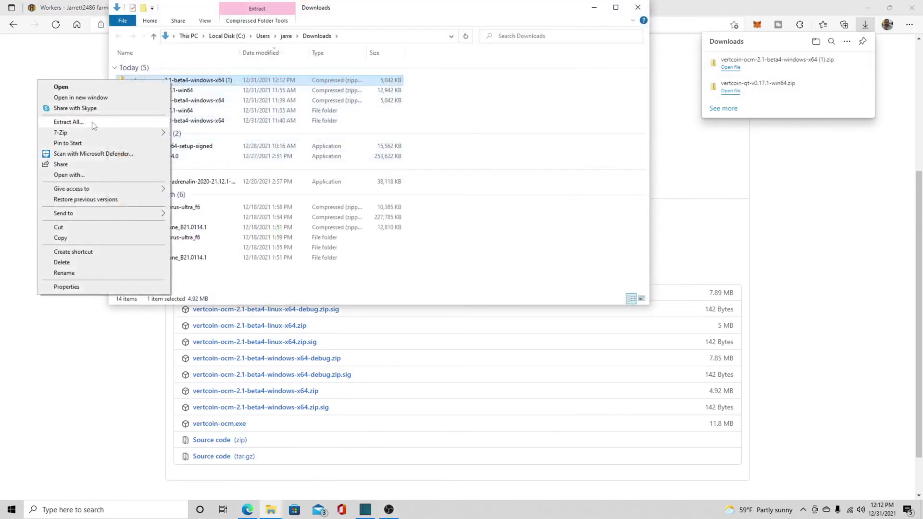
pyautogui.click(72, 122)
pyautogui.click(538, 347)
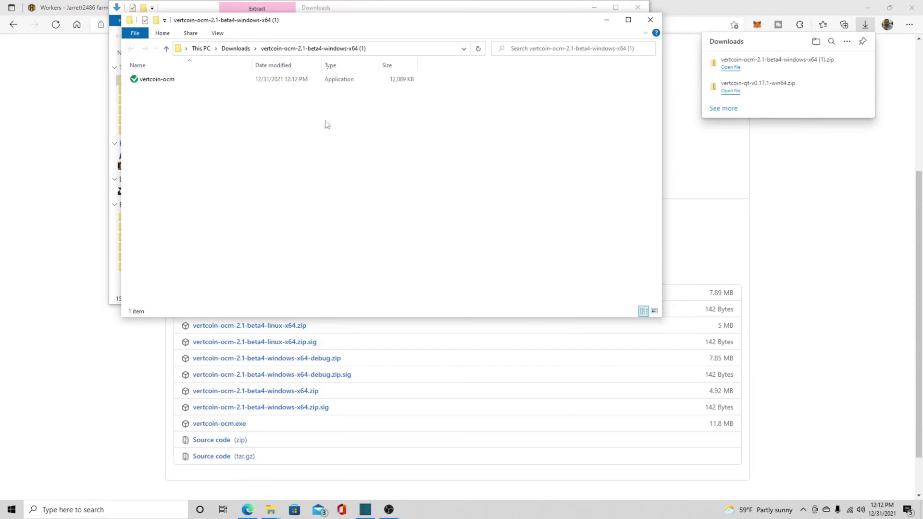
pyautogui.click(280, 82)
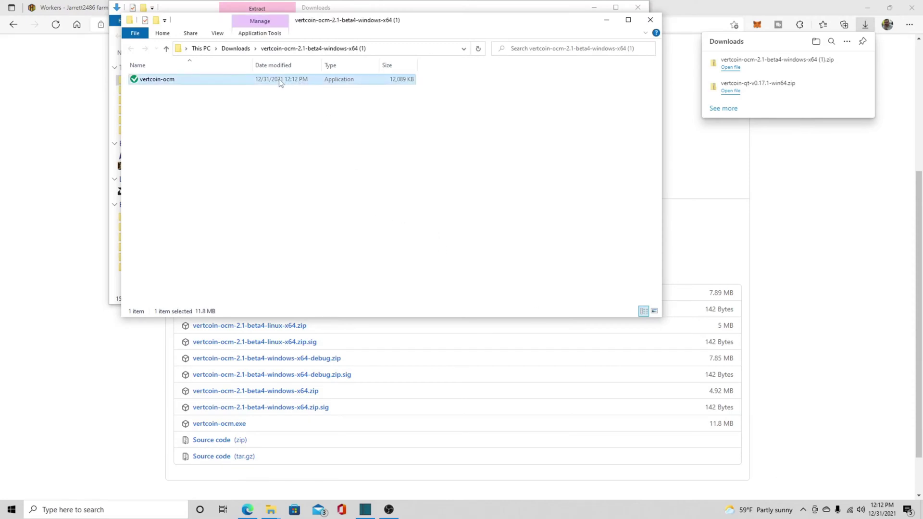
pyautogui.rightClick(185, 85)
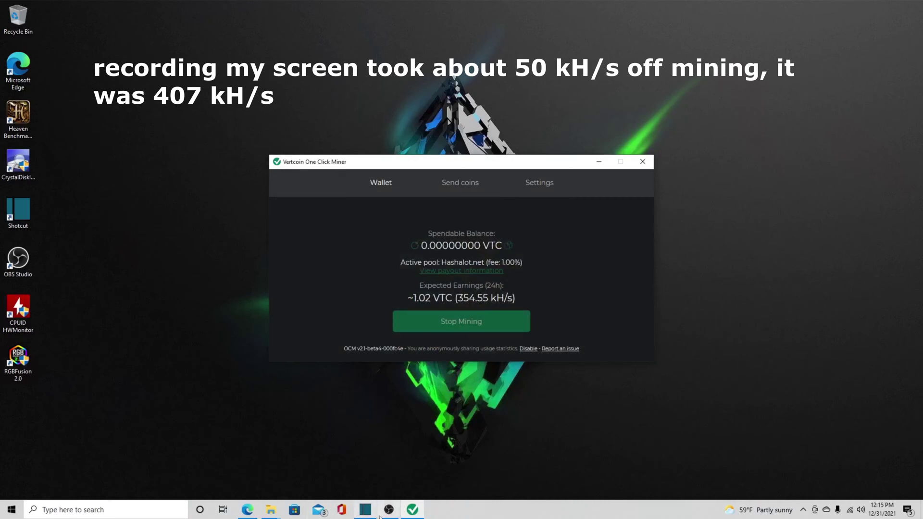
pyautogui.moveTo(383, 507)
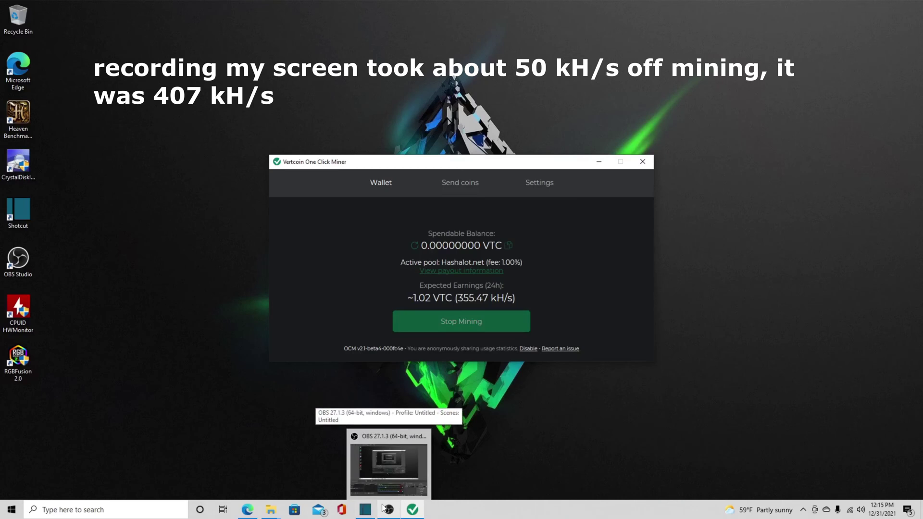
pyautogui.moveTo(397, 492)
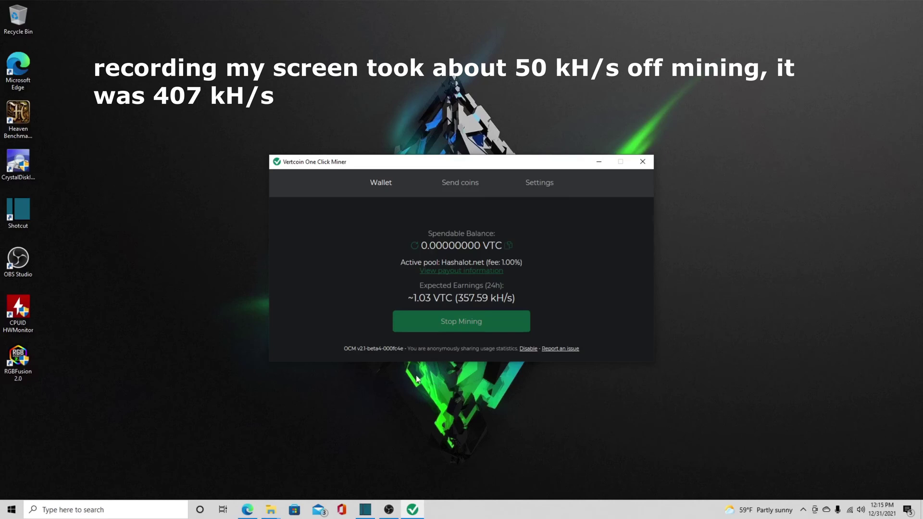
pyautogui.click(433, 320)
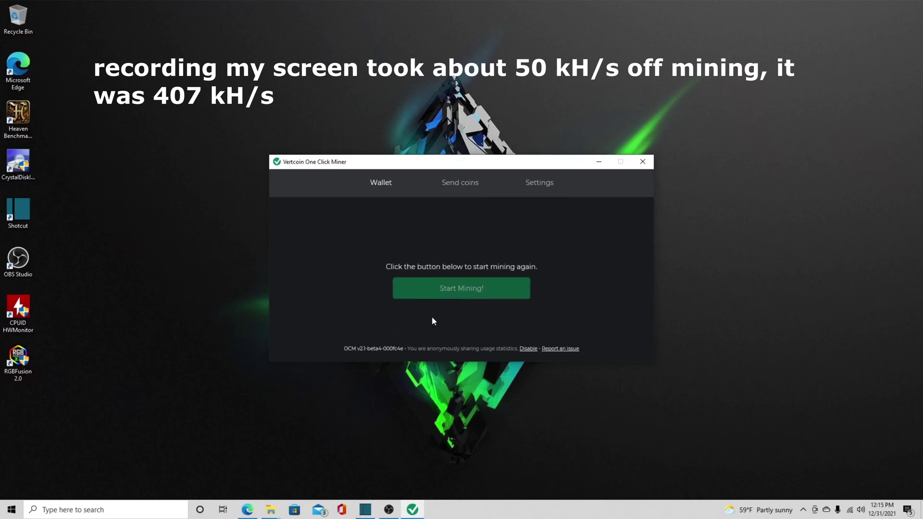
# - Close the Vertcoin One Click Miner window
pyautogui.click(650, 165)
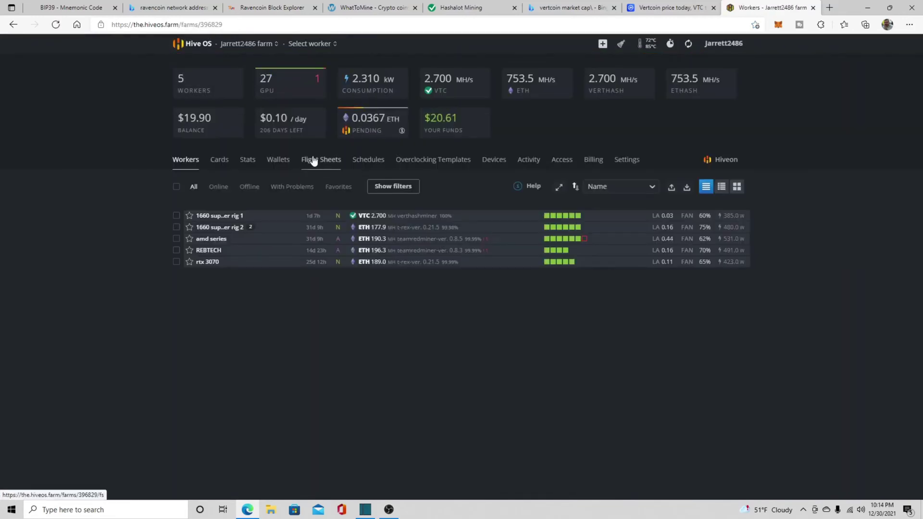
# - On the flight sheets page, filter coins by 'vert' and set VTC as the coin
pyautogui.click(313, 161)
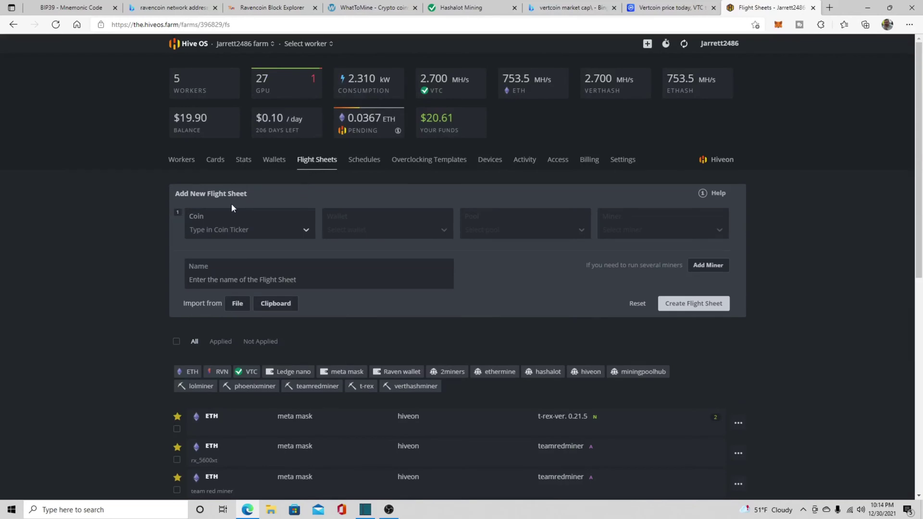
pyautogui.click(271, 231)
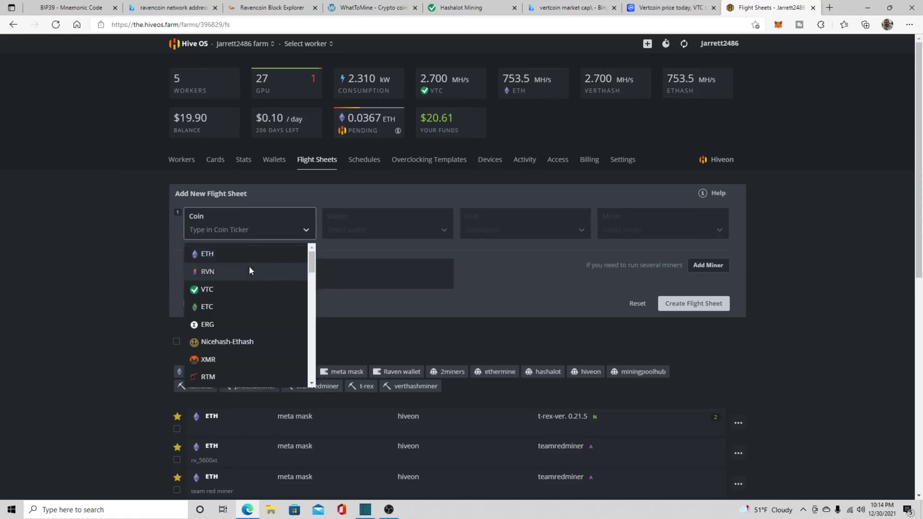
pyautogui.click(247, 225)
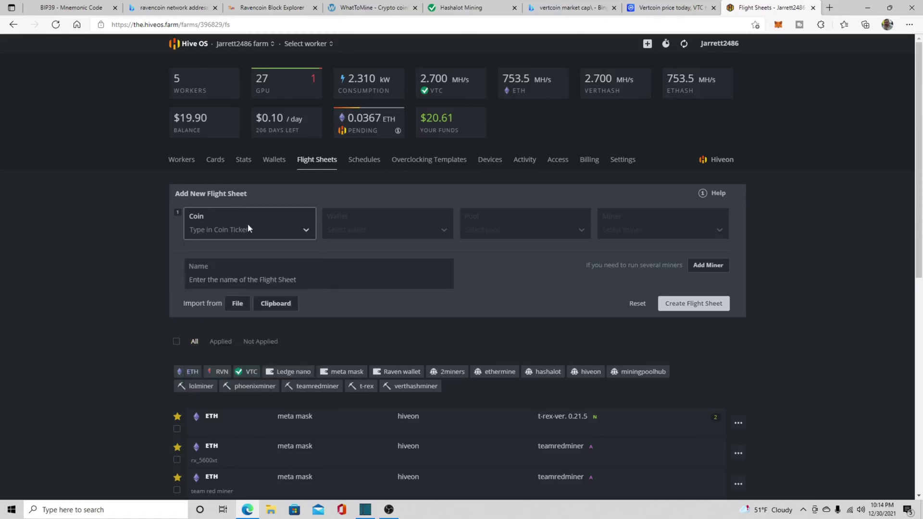
pyautogui.write('ver')
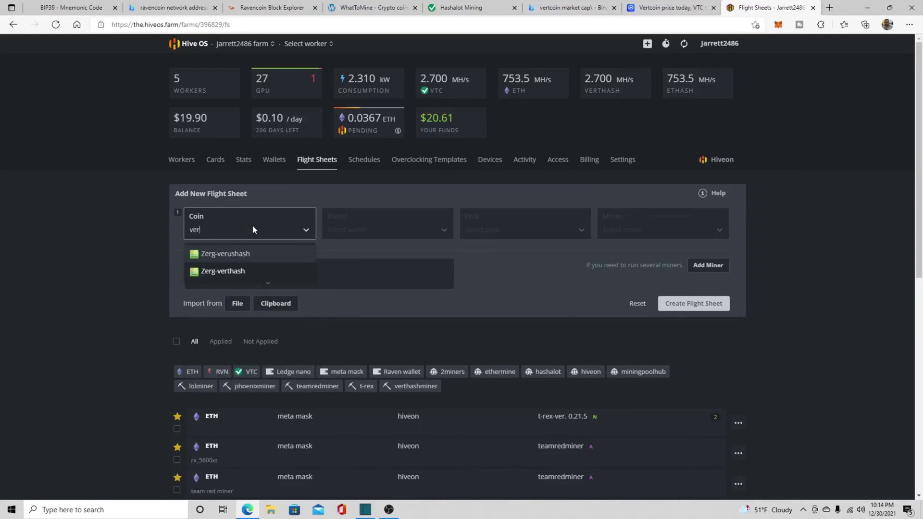
pyautogui.write('t')
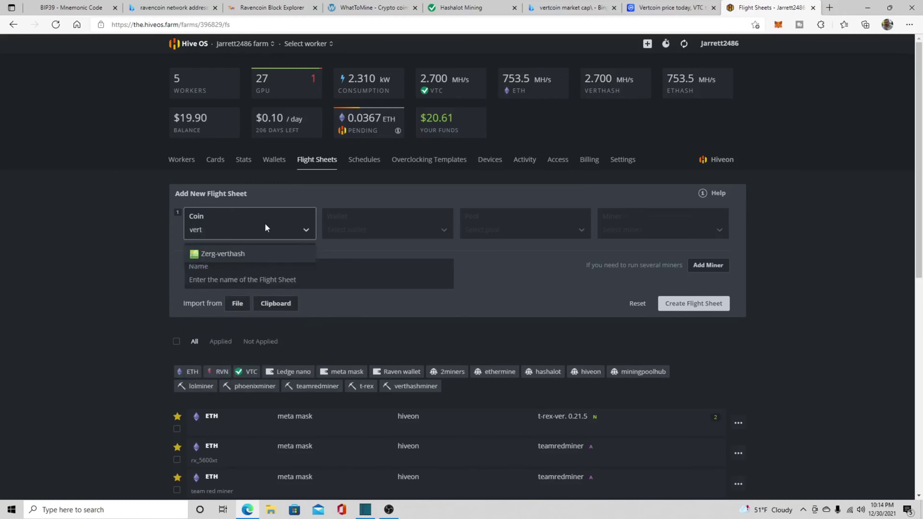
pyautogui.press('BackSpace')
pyautogui.press('BackSpace')
pyautogui.press('BackSpace')
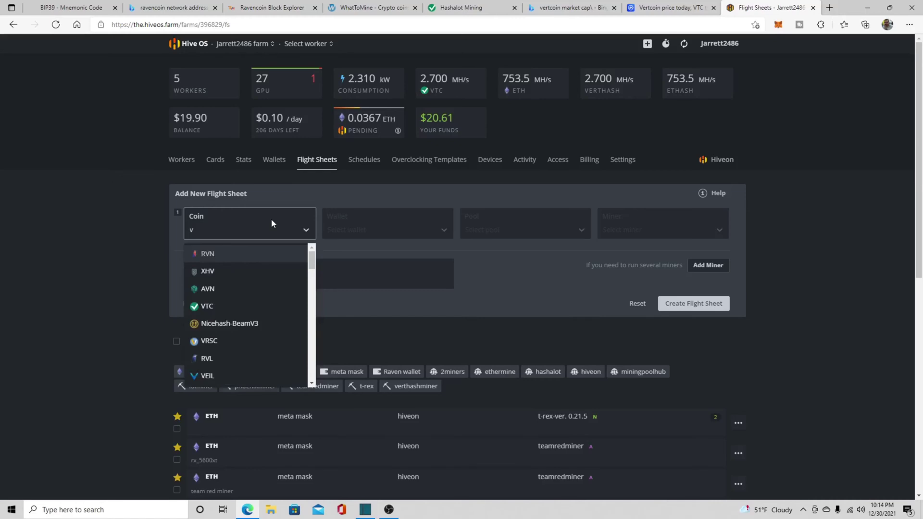
pyautogui.write('t')
pyautogui.click(221, 254)
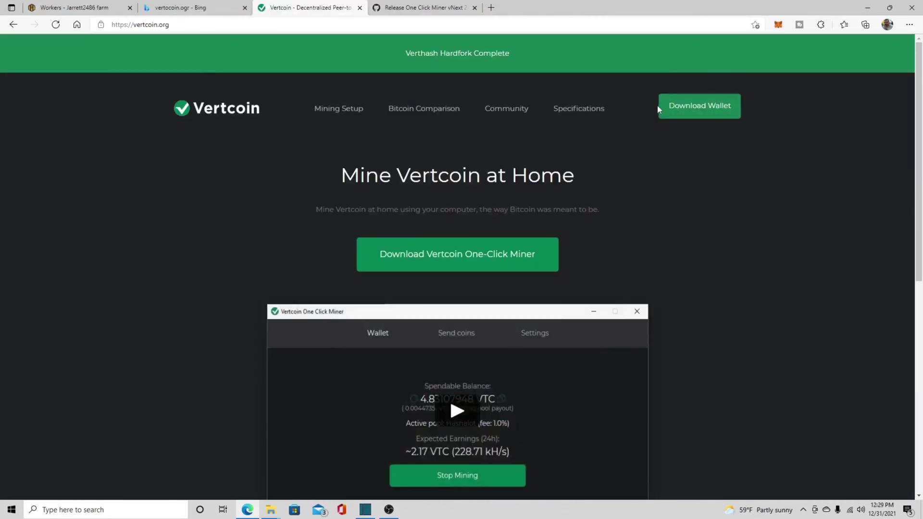
# - Open vertcoin.org's Vertcoin Wallet download page and choose the Windows download
pyautogui.click(691, 117)
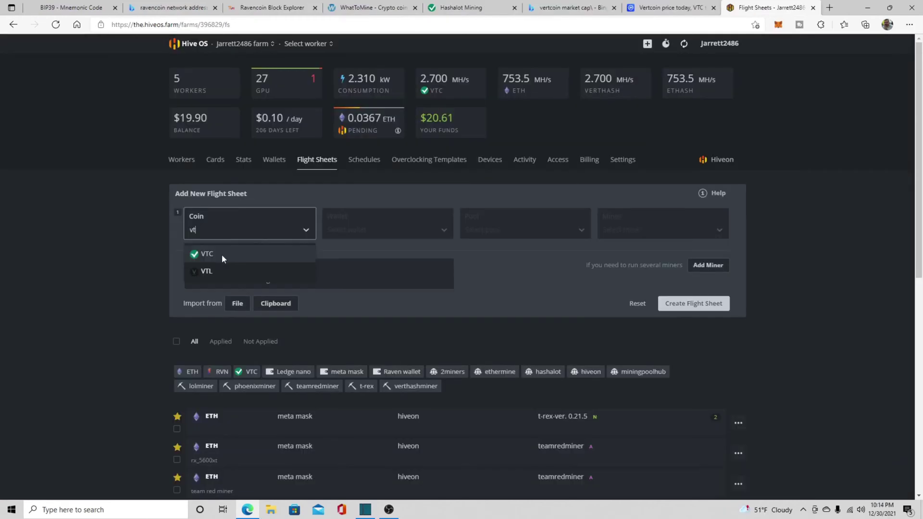
pyautogui.click(221, 254)
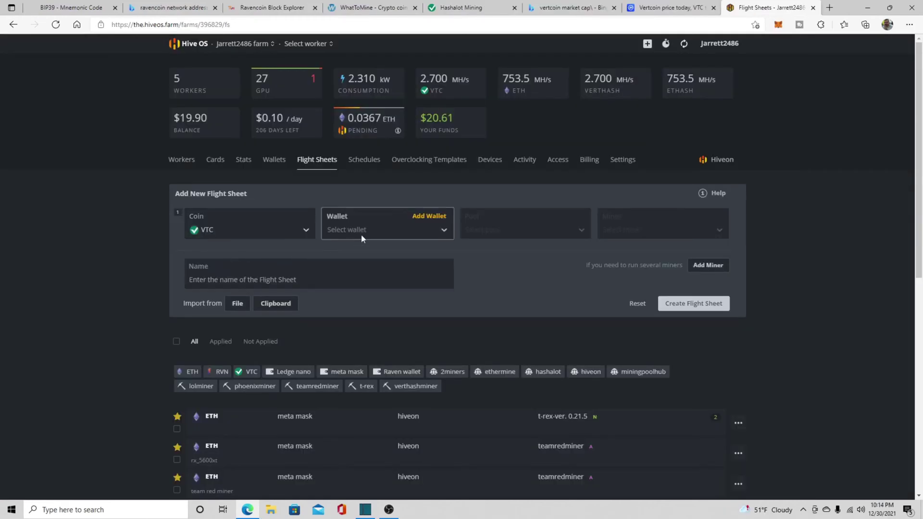
# - Select the Ledge nano wallet for the VTC flight sheet
pyautogui.click(410, 231)
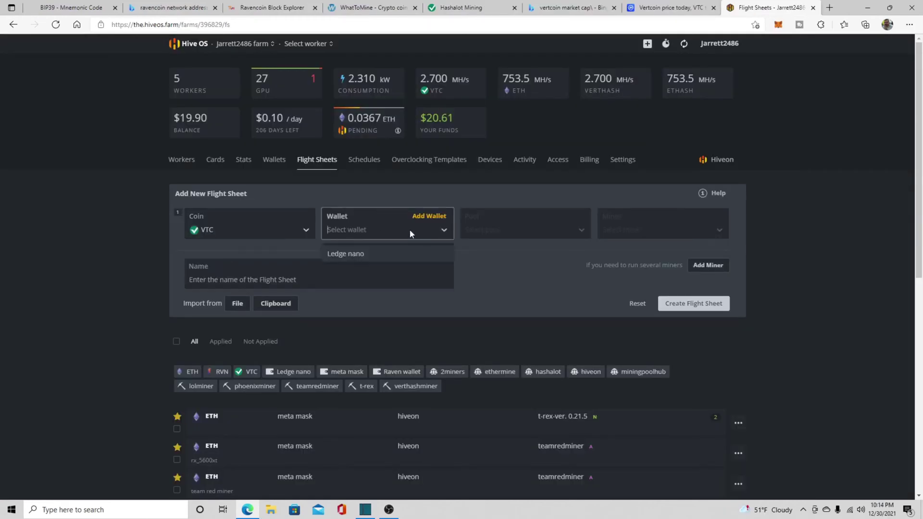
pyautogui.click(352, 252)
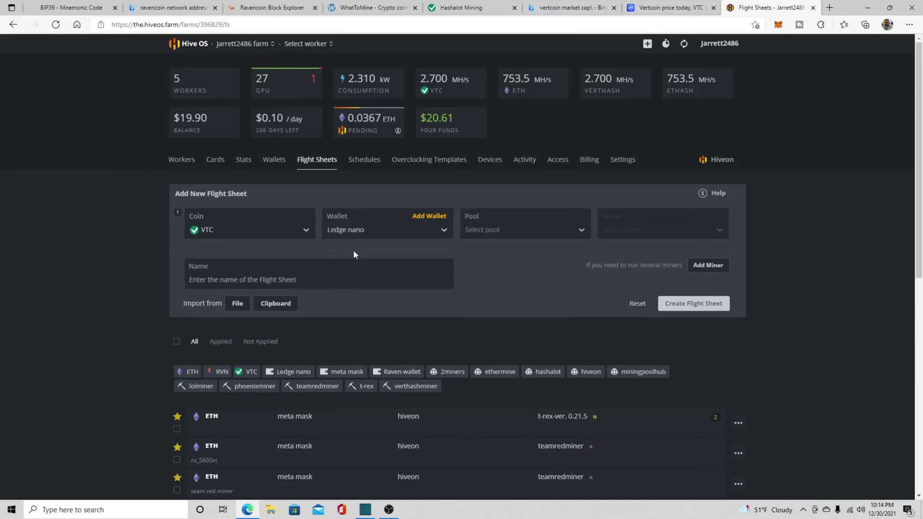
# - Choose hashalot as the VTC pool and apply its US server
pyautogui.click(518, 228)
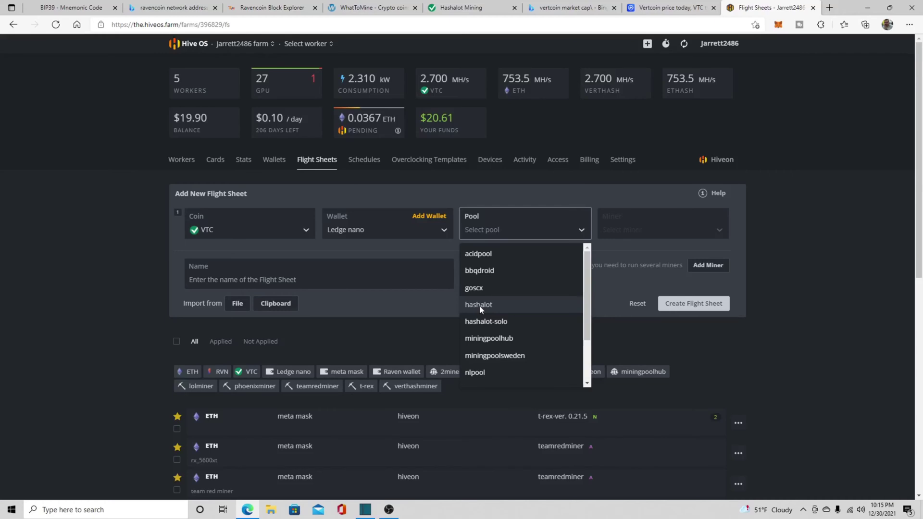
pyautogui.click(479, 304)
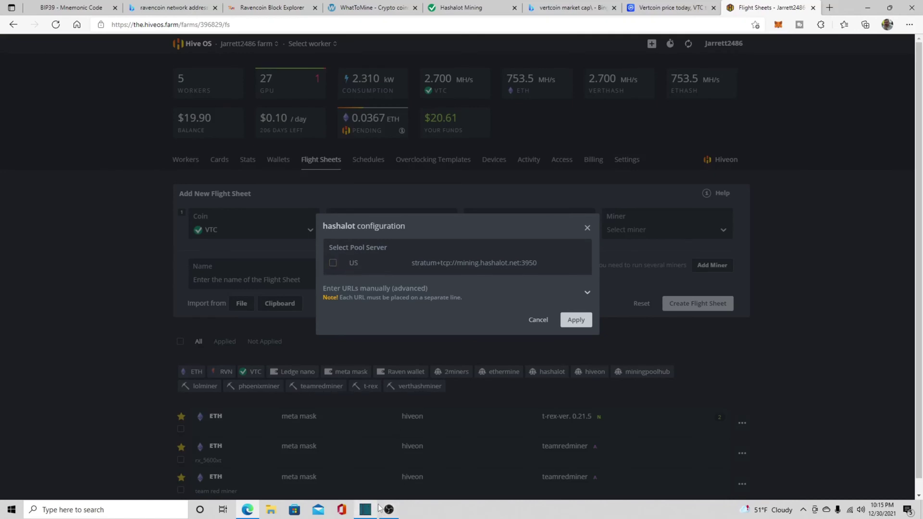
pyautogui.moveTo(368, 512)
pyautogui.click(333, 263)
pyautogui.click(659, 238)
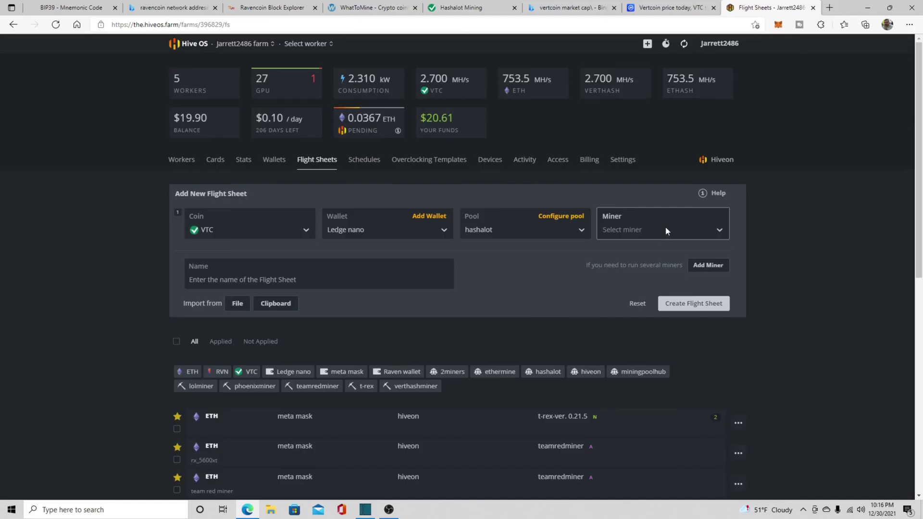
# - Select VerthashMiner as the flight sheet's miner
pyautogui.click(661, 229)
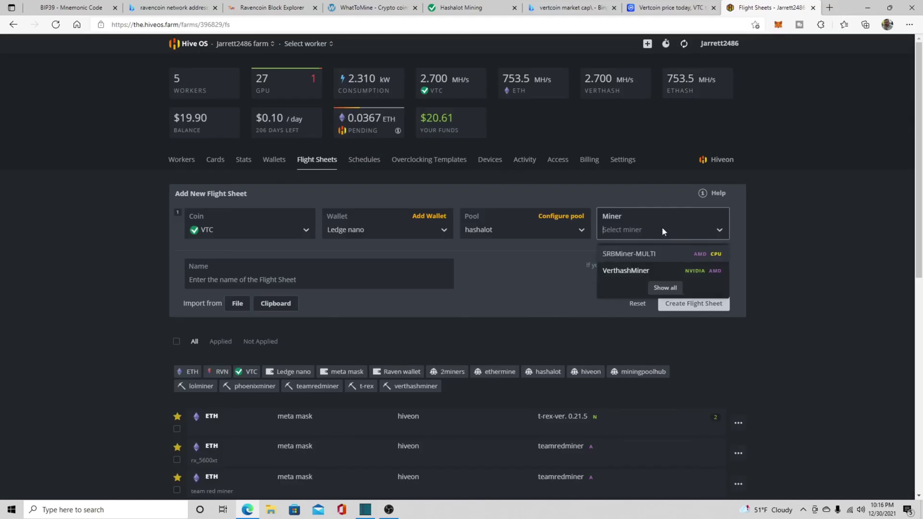
pyautogui.click(622, 270)
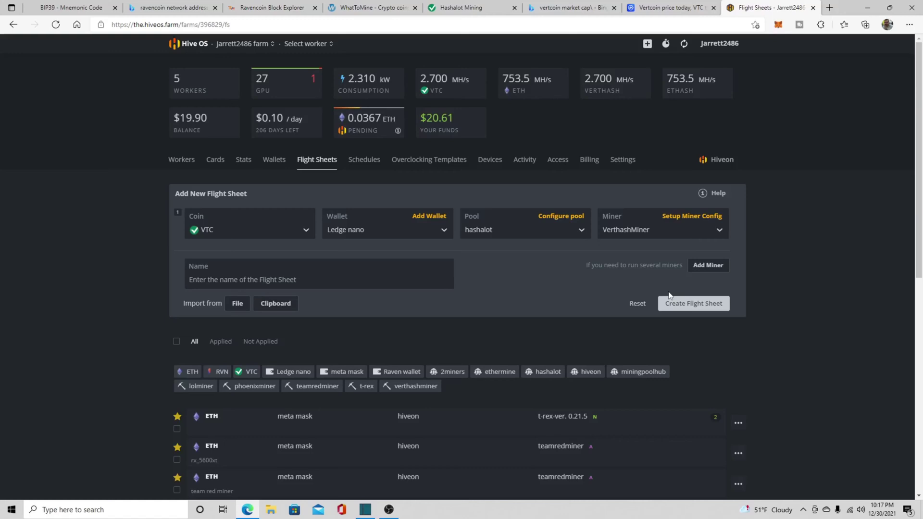
# - Apply the VTC hashalot verthashminer flight sheet to 1660 super rig 1 from Workers
pyautogui.click(182, 160)
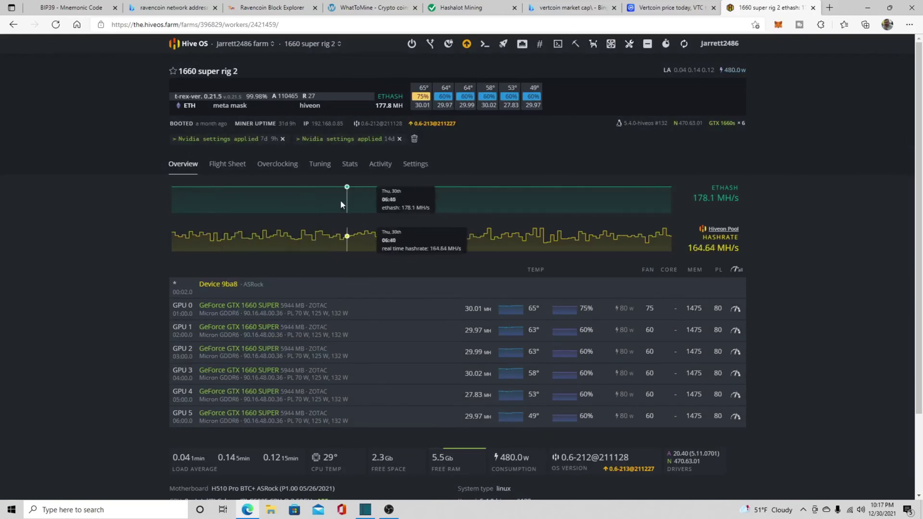
pyautogui.click(226, 164)
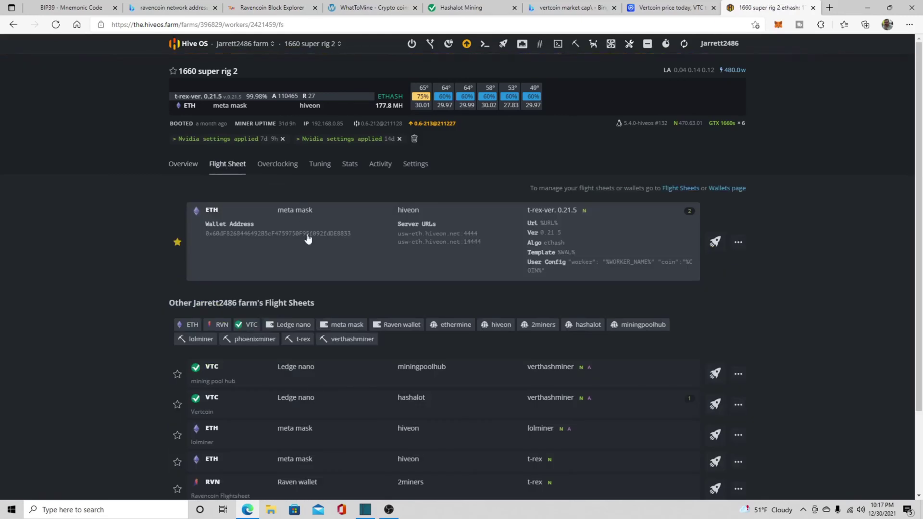
pyautogui.scroll(-2, 308, 269)
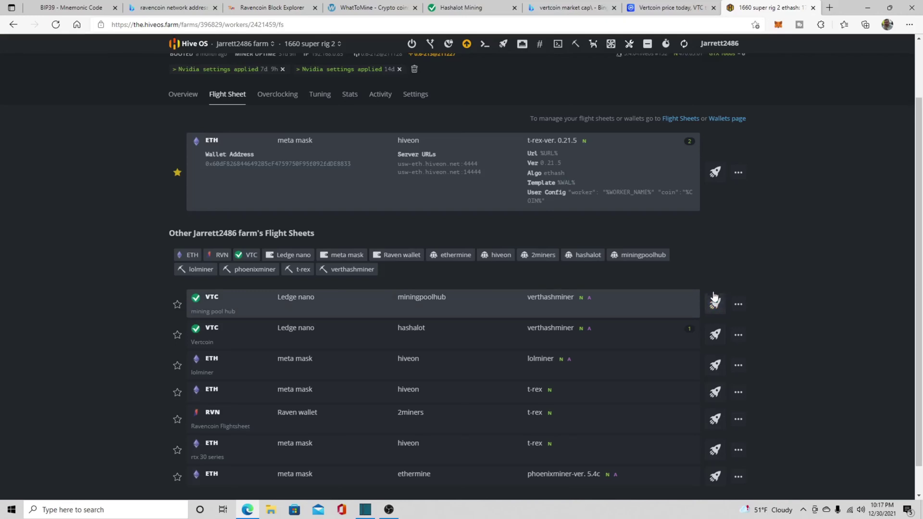
pyautogui.scroll(2, 709, 264)
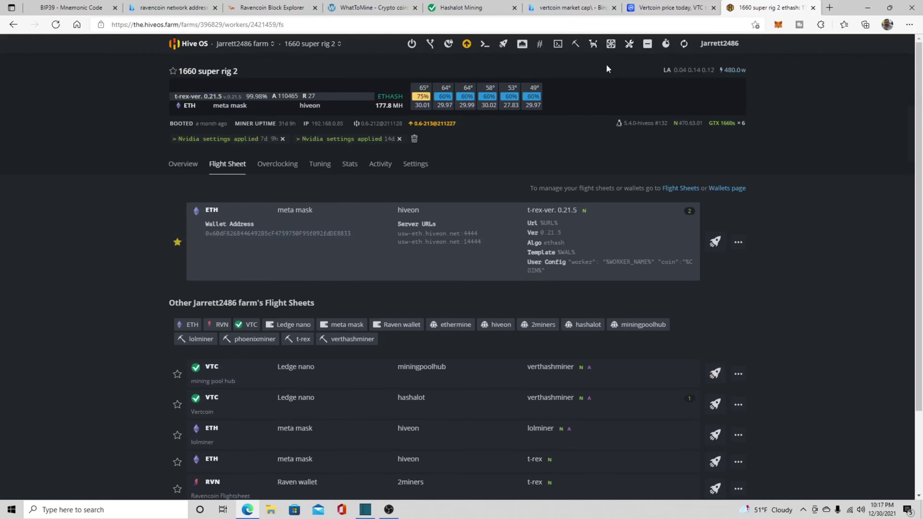
pyautogui.click(575, 45)
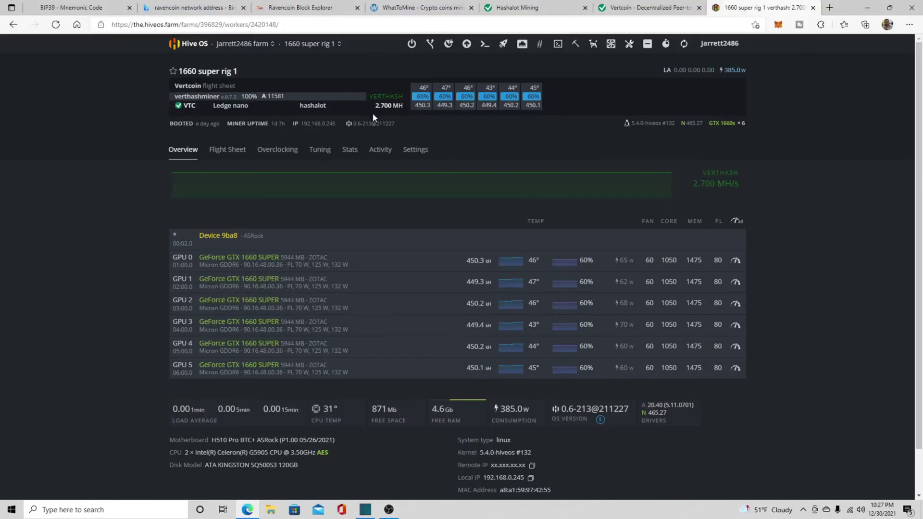
# - Review the rig's overclock settings with core clocks locked at 1050 MHz, closing without changes
pyautogui.click(735, 222)
pyautogui.click(453, 168)
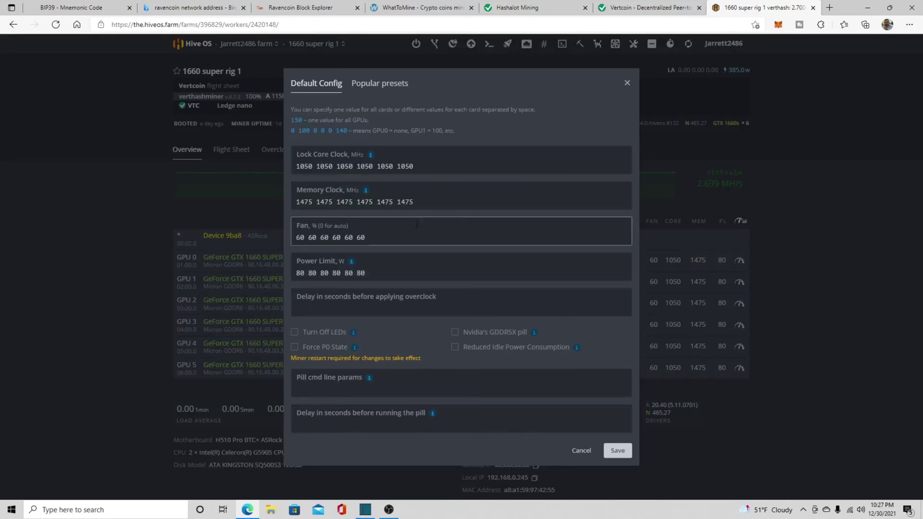
pyautogui.moveTo(370, 158)
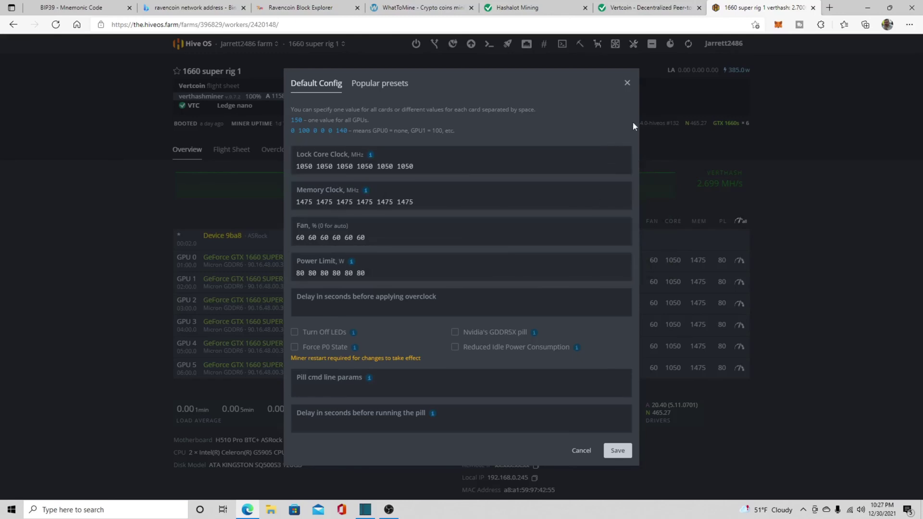
pyautogui.click(626, 85)
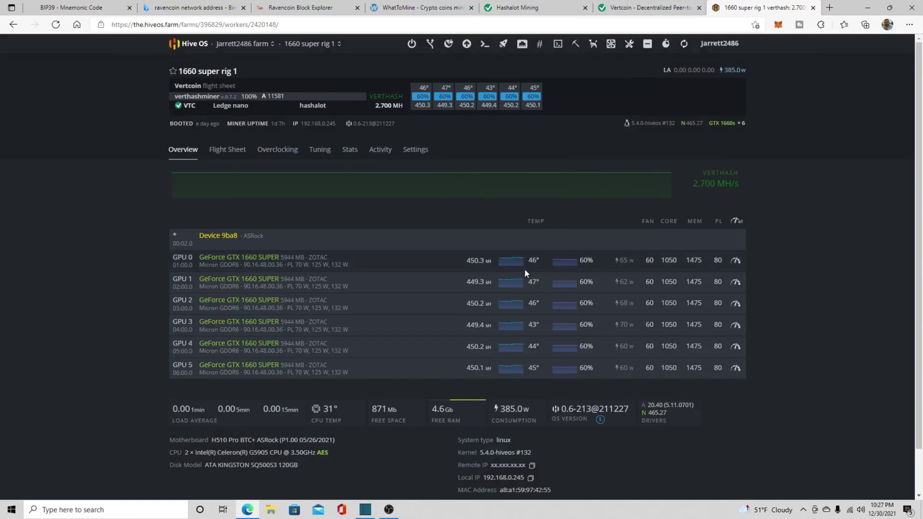